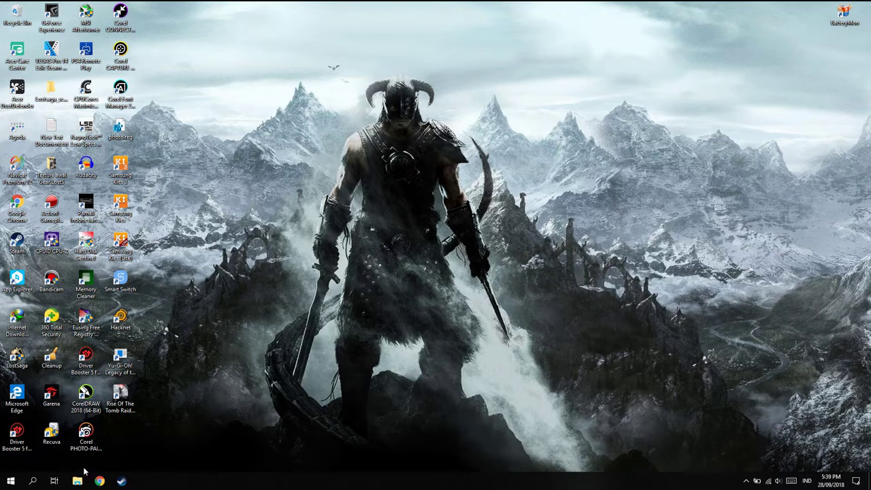
- Open This PC in File Explorer and search it for files in the Gigantic (>128 MB) size range
left_click(77, 480)
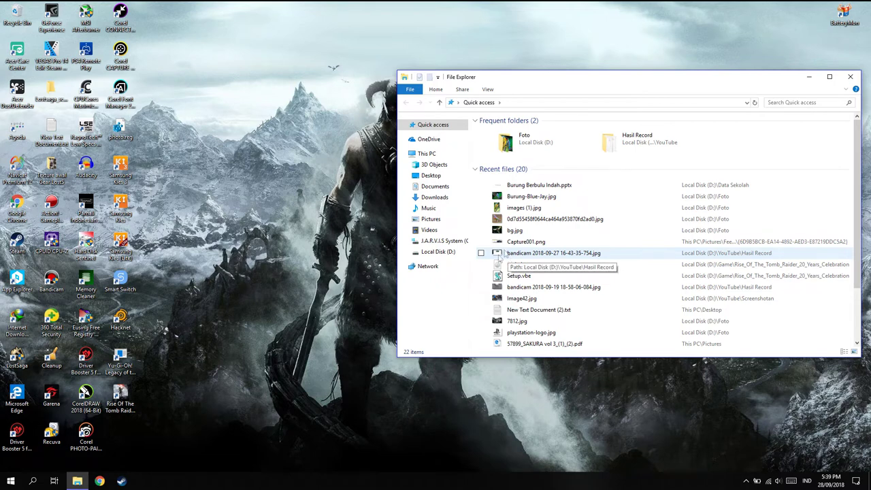
left_click(426, 153)
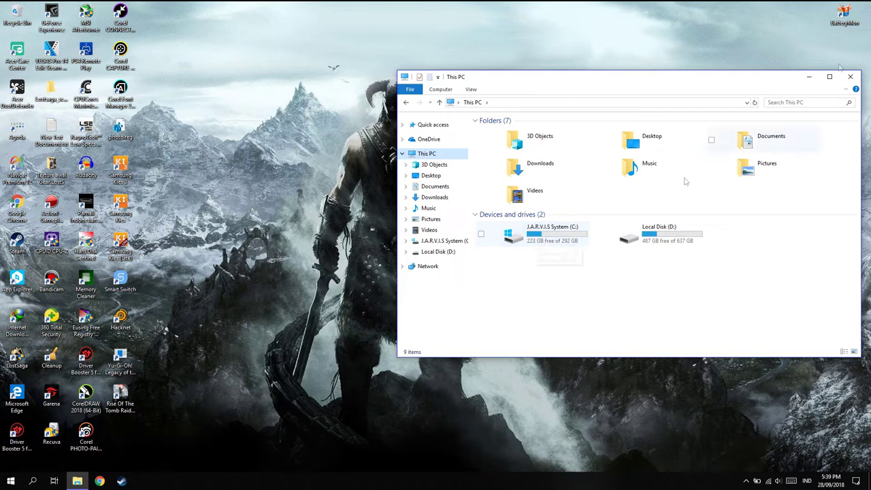
left_click(801, 102)
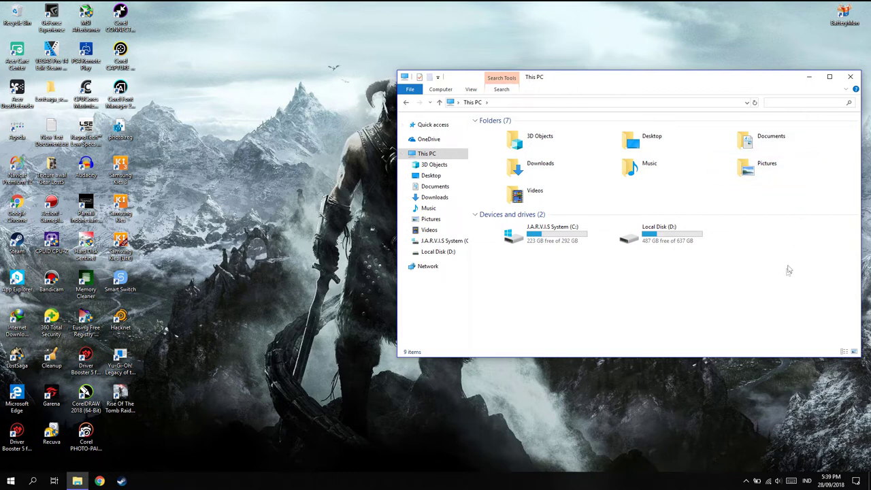
left_click(647, 294)
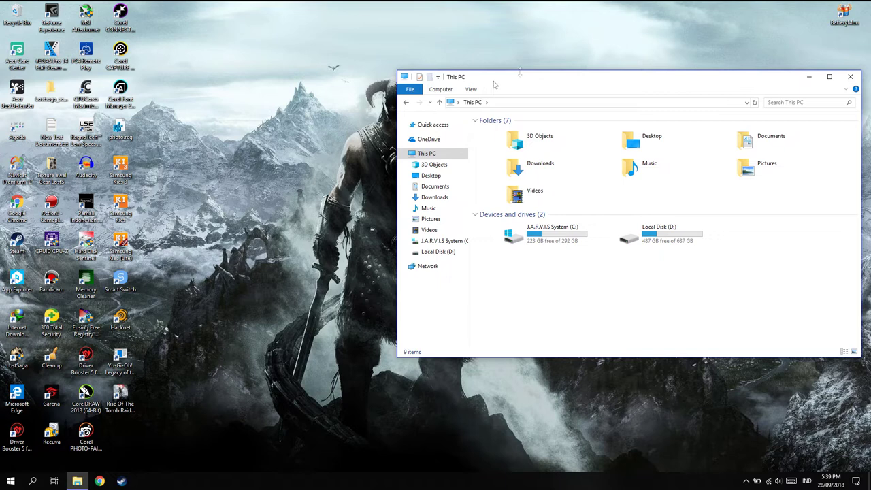
left_click(791, 102)
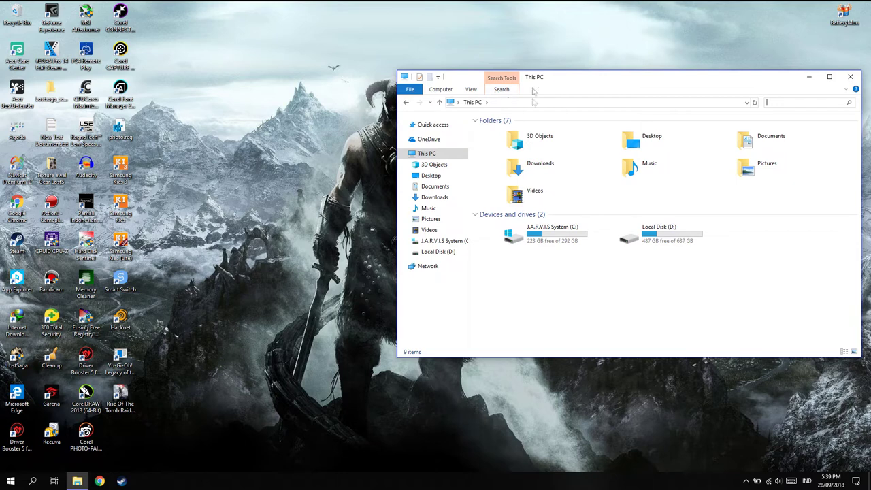
left_click(501, 90)
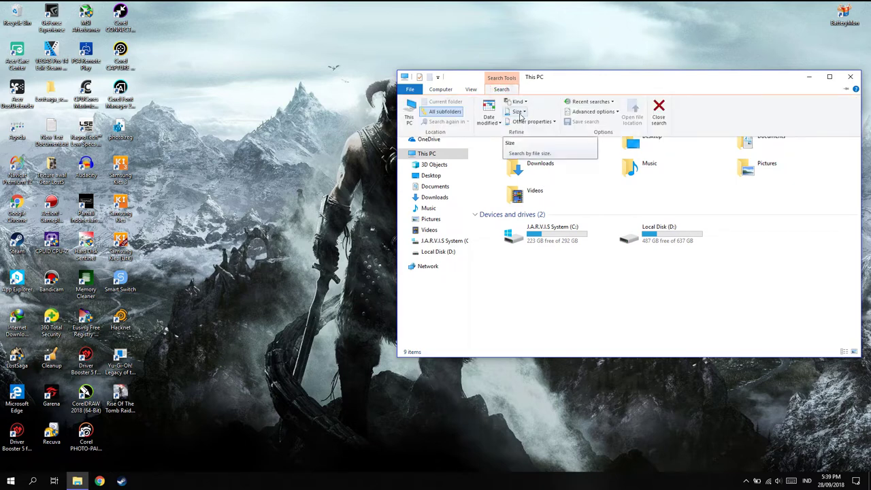
left_click(520, 113)
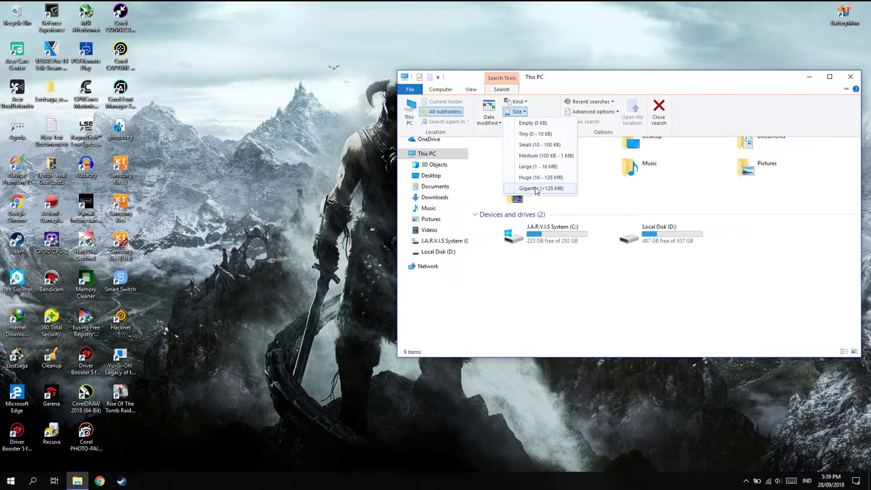
left_click(536, 188)
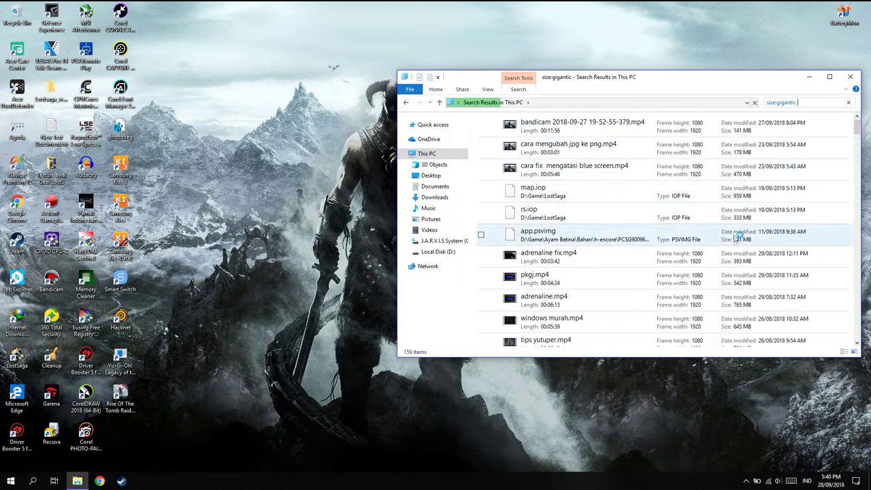
- Look through the gigantic-file results and examine the search refinements available for size, other properties and date modified
scroll(776, 265, "down", 3)
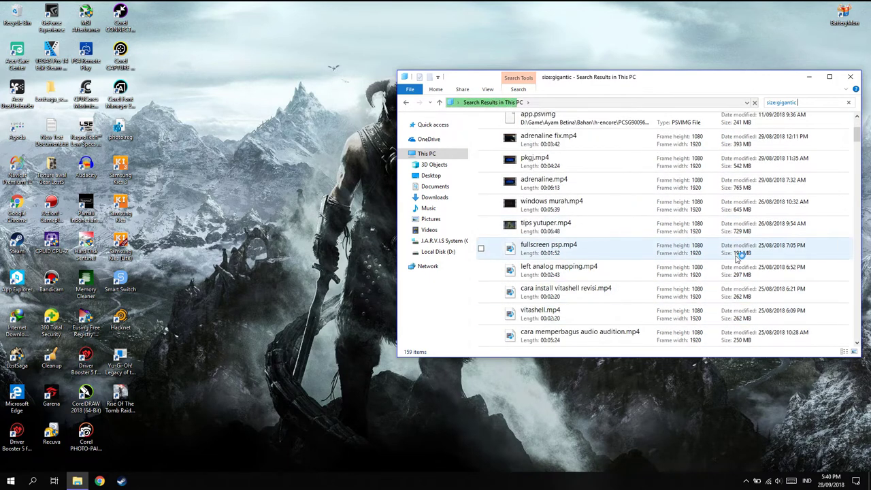
scroll(749, 249, "up", 3)
scroll(749, 177, "down", 15)
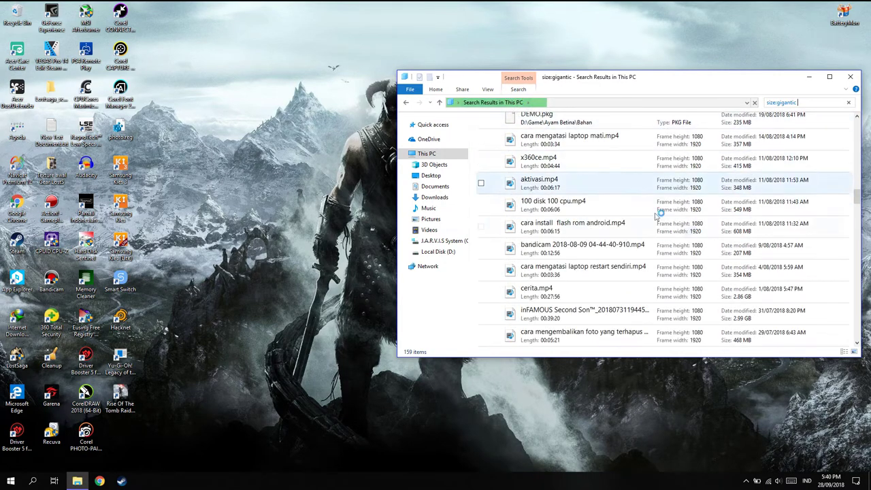
scroll(749, 245, "up", 5)
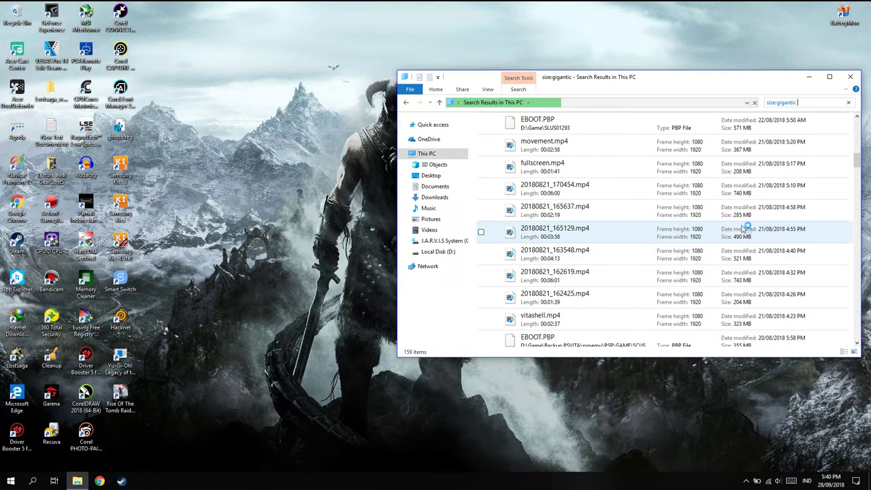
scroll(749, 231, "up", 10)
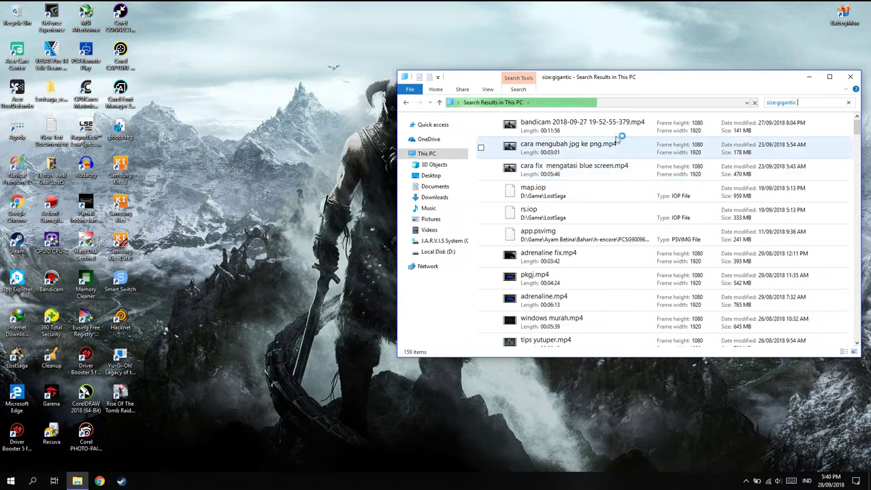
left_click(517, 88)
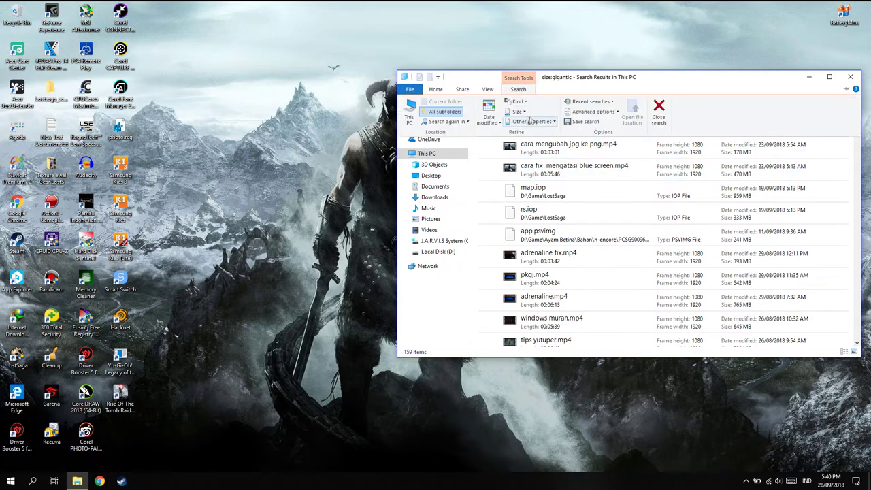
left_click(519, 112)
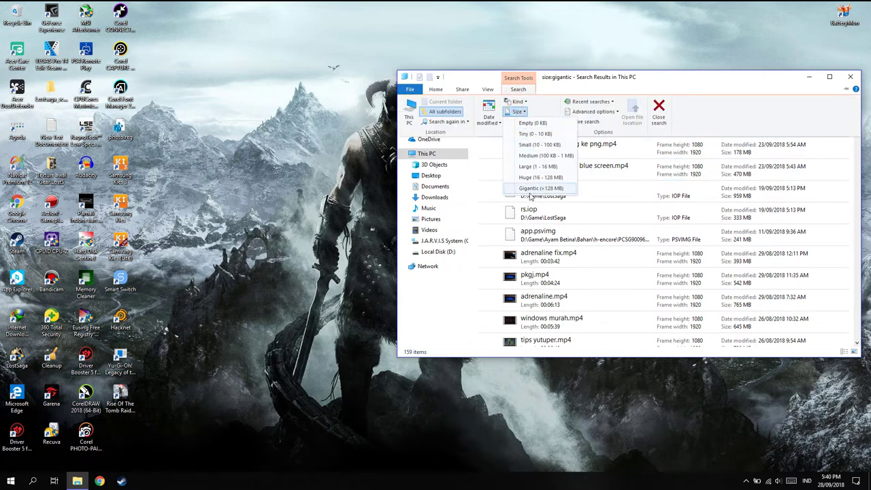
left_click(549, 111)
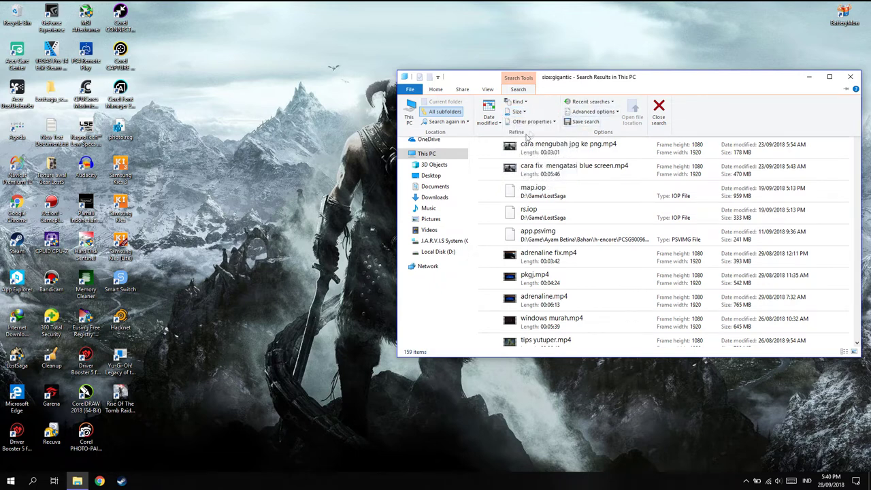
left_click(529, 123)
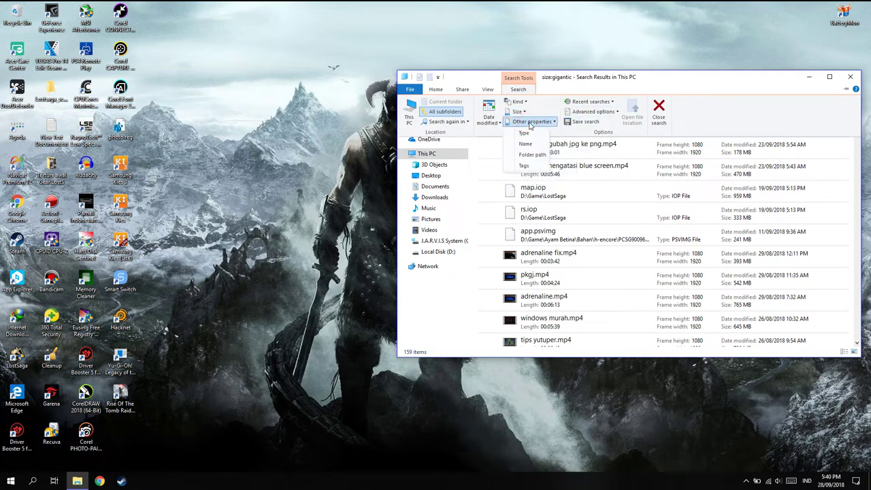
left_click(489, 114)
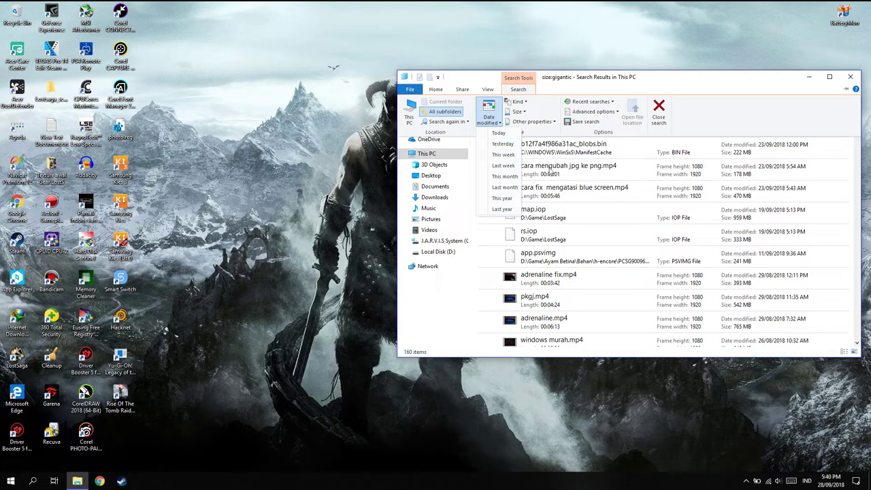
left_click(761, 109)
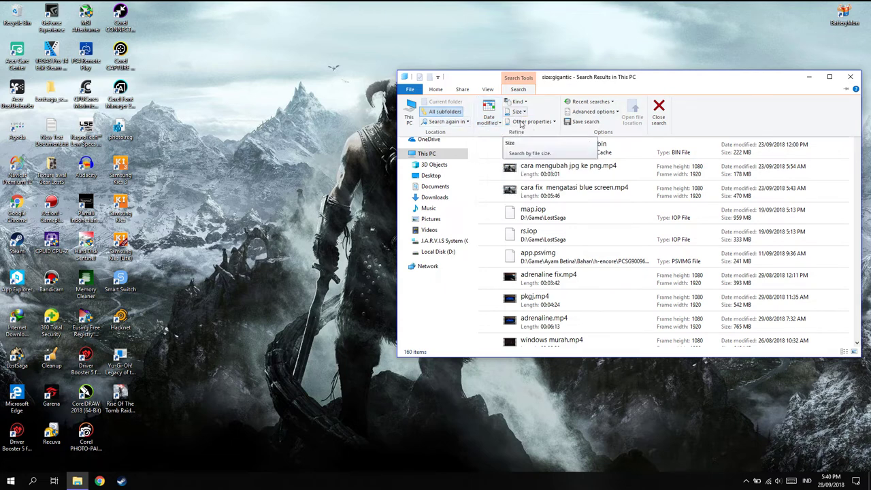
- View the contents of the J.A.R.V.I.S System (C:) drive, return to This PC and turn on the display of hidden items
left_click(428, 155)
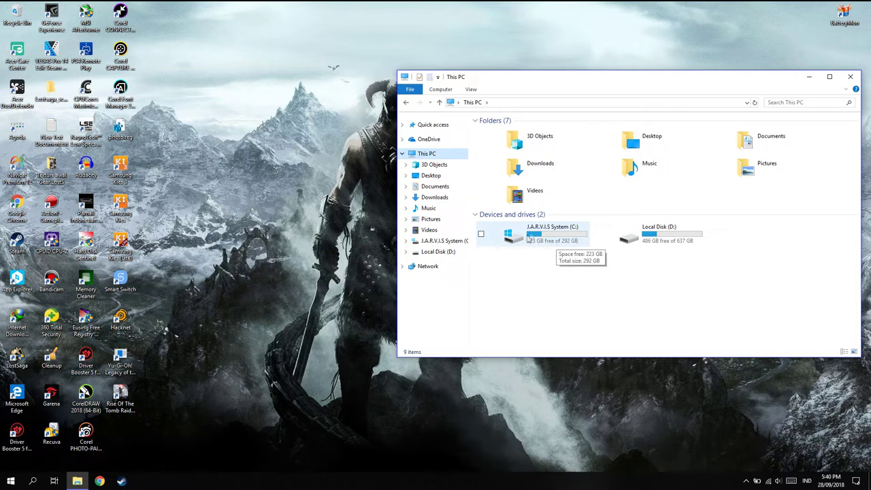
double_click(530, 238)
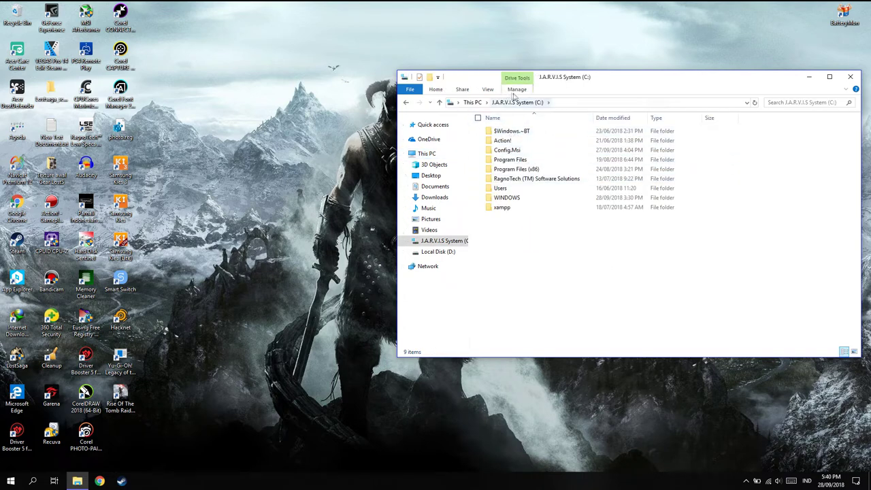
left_click(406, 102)
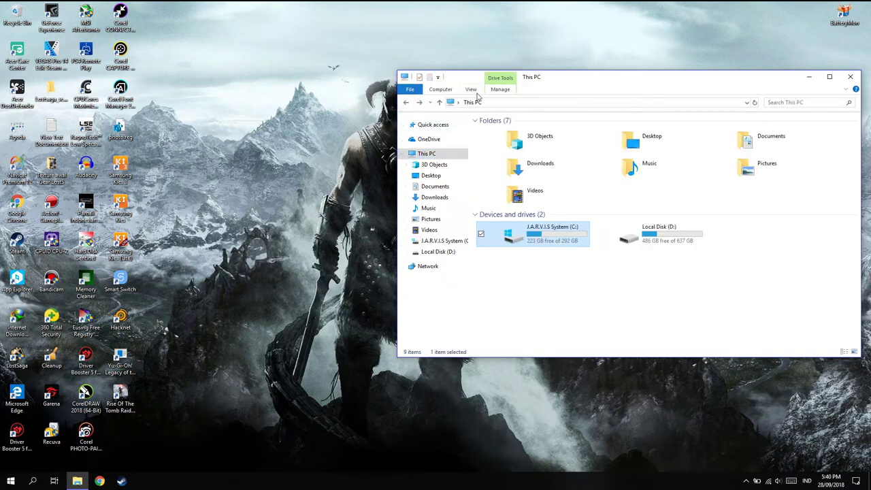
left_click(471, 90)
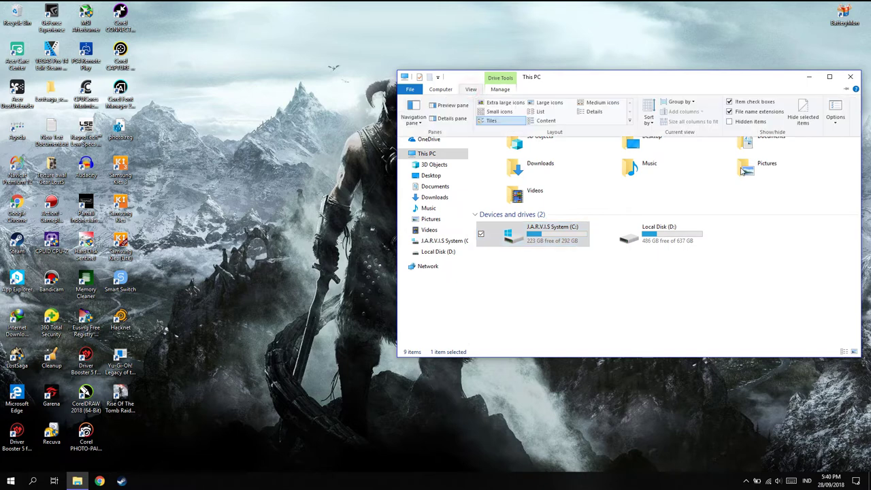
left_click(730, 122)
left_click(643, 303)
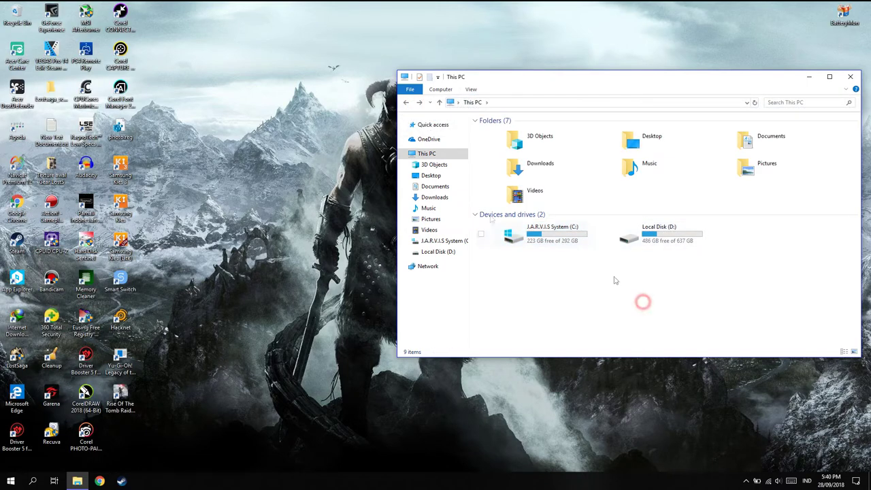
- Search This PC again, filtering by the Gigantic (>128 MB) size preset
left_click(794, 102)
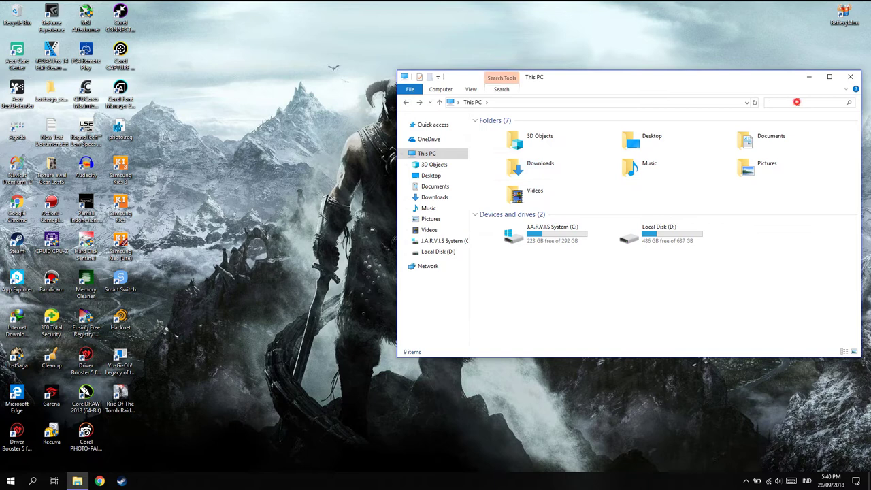
left_click(502, 90)
left_click(518, 111)
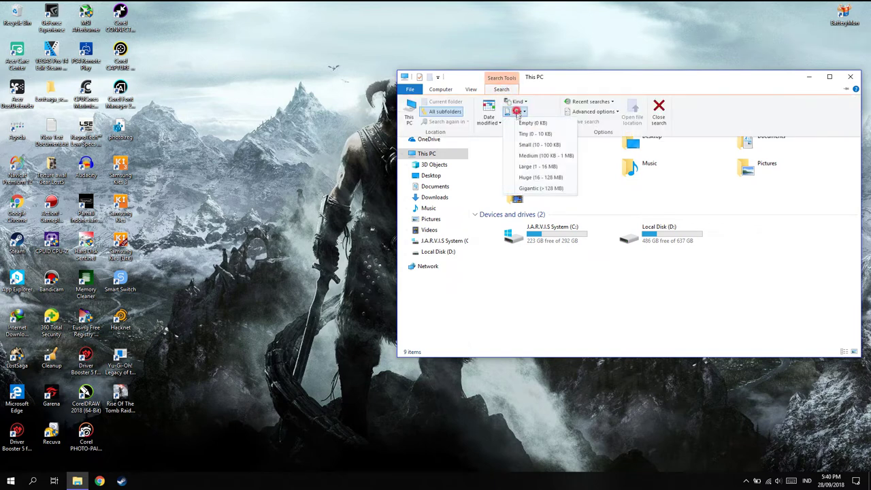
left_click(543, 188)
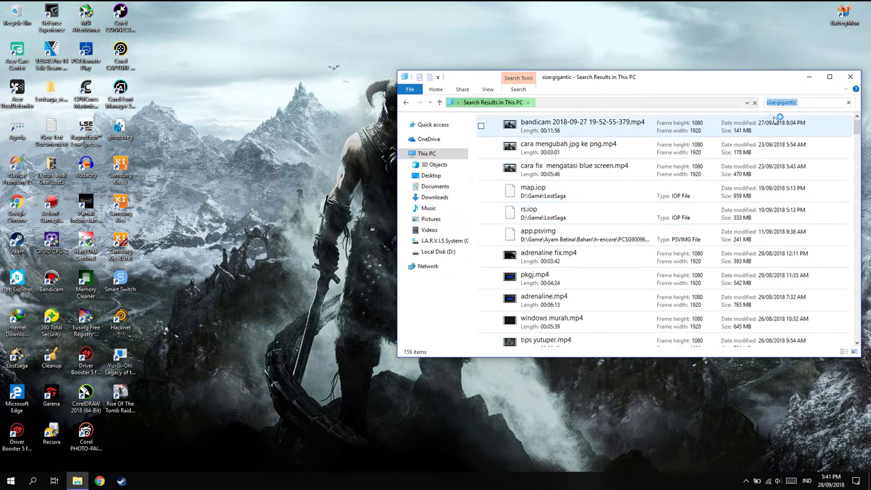
- Replace the search with the custom filter size:>1000mb and look through the matching files
left_click(809, 103)
type("size")
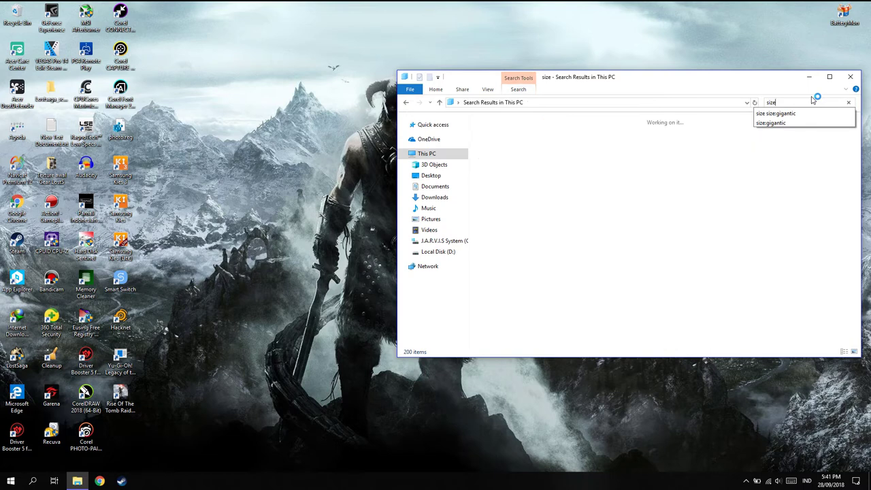
type(":")
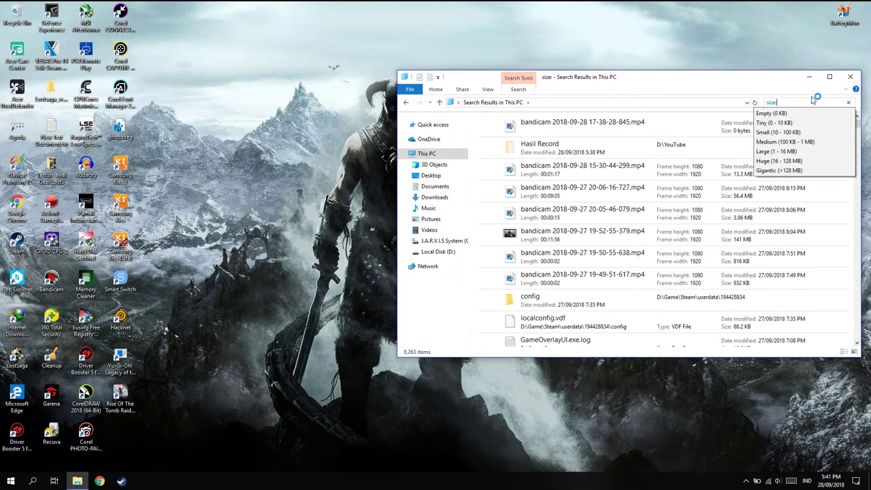
type(">")
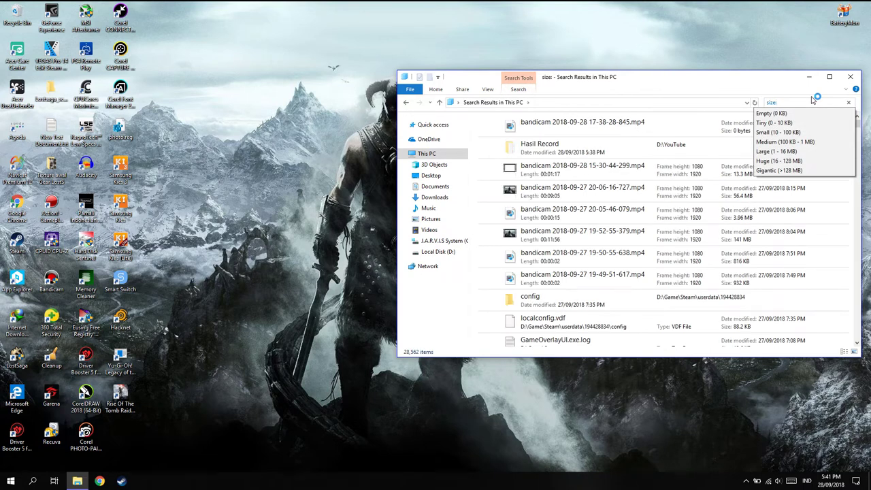
type("1000mb")
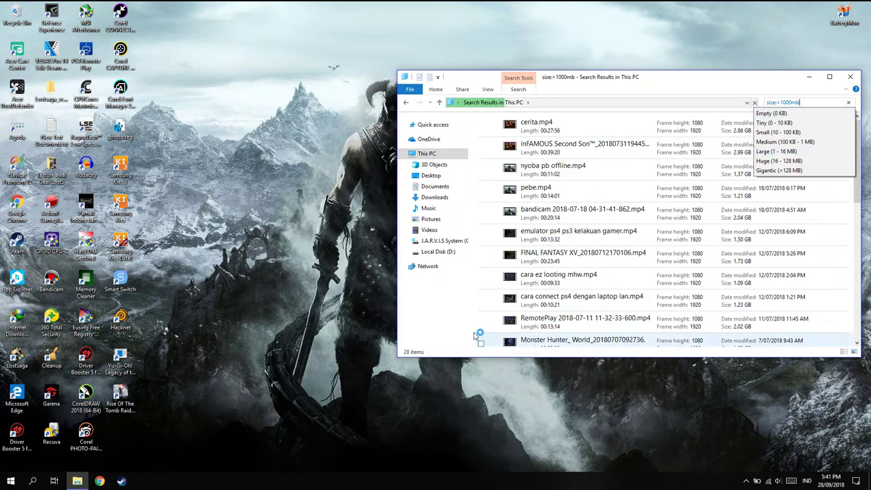
scroll(778, 306, "up", 5)
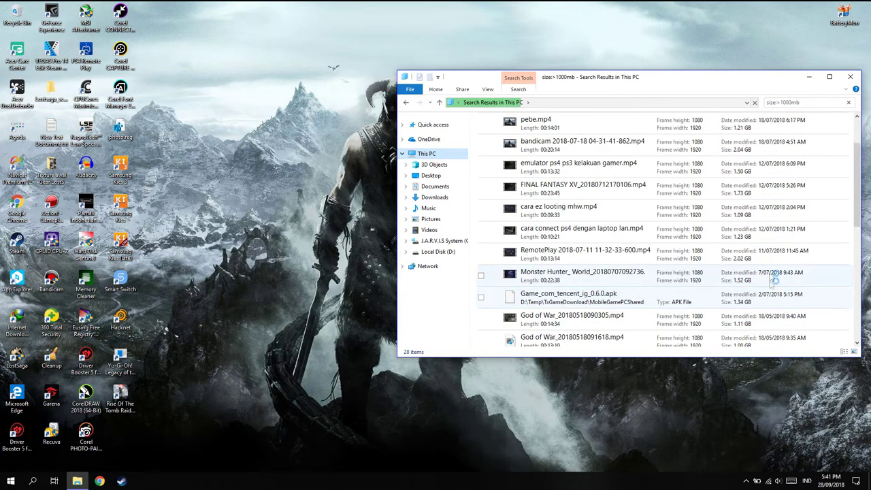
- Change the search filter to size:>10000mb and look at the preset size ranges without picking one
left_click(793, 103)
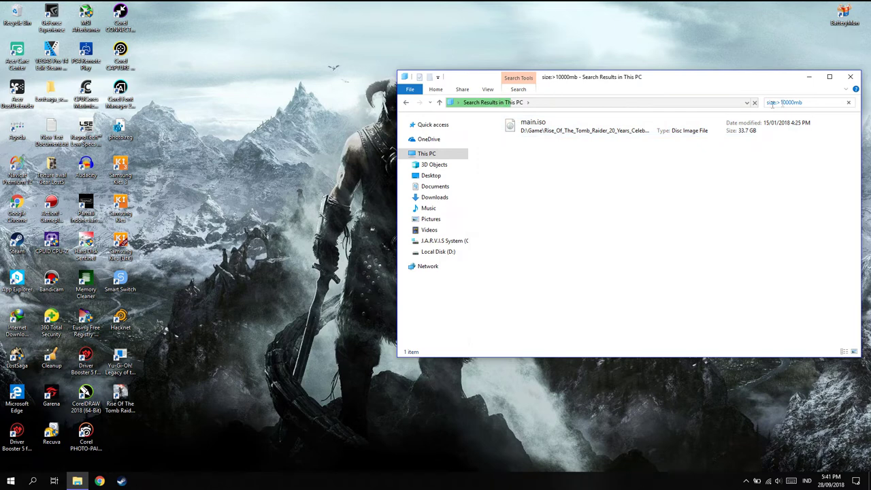
left_click(522, 90)
left_click(518, 111)
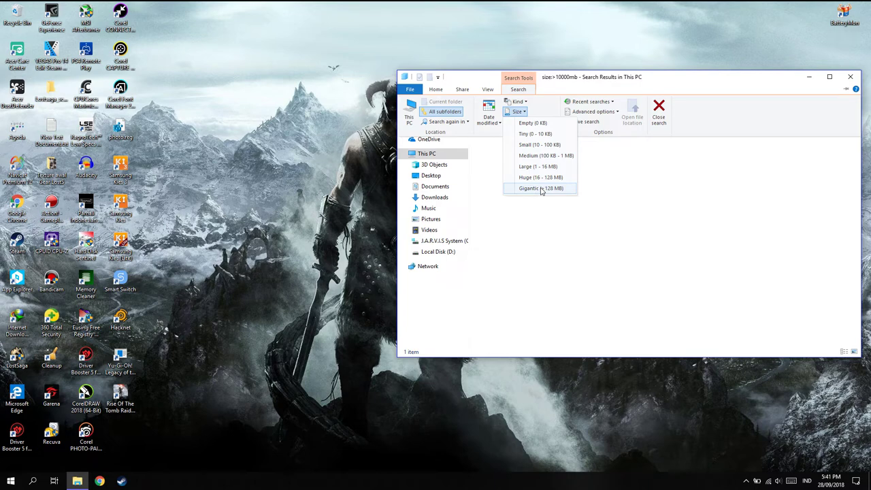
left_click(717, 255)
- Try the search filter size:<10000mb and restore it to size:>10000mb
left_click(797, 102)
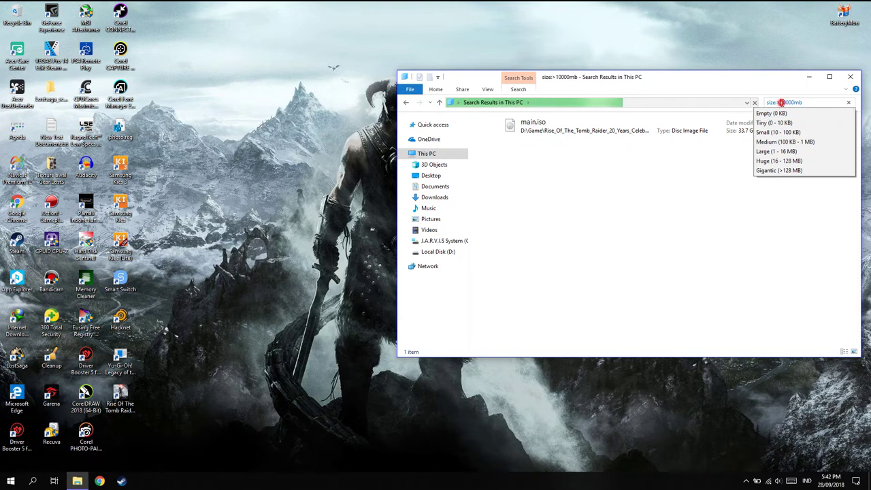
type("<")
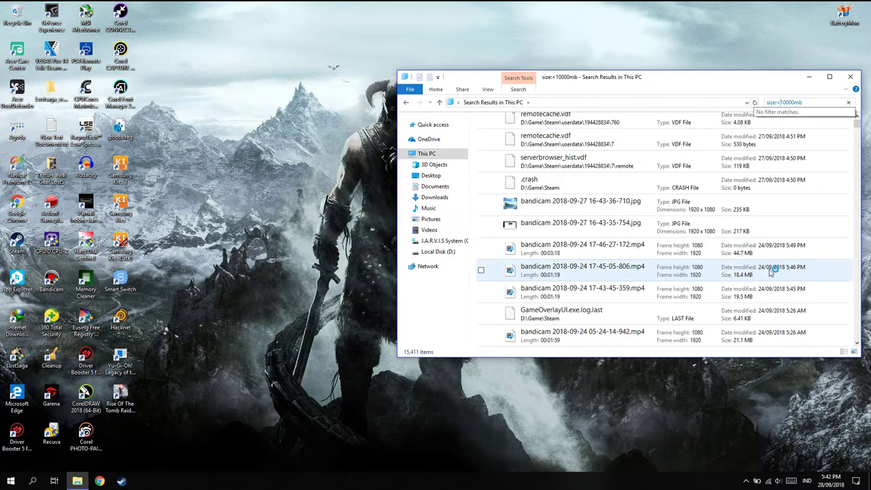
type(">")
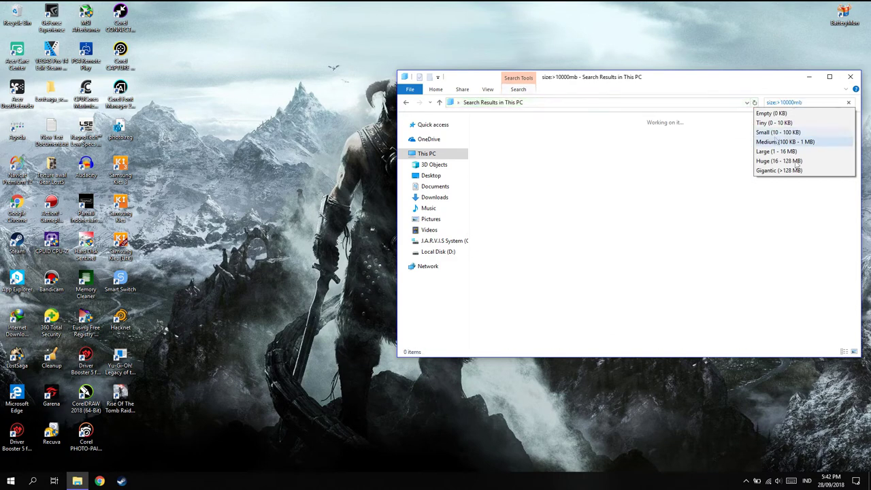
left_click(606, 191)
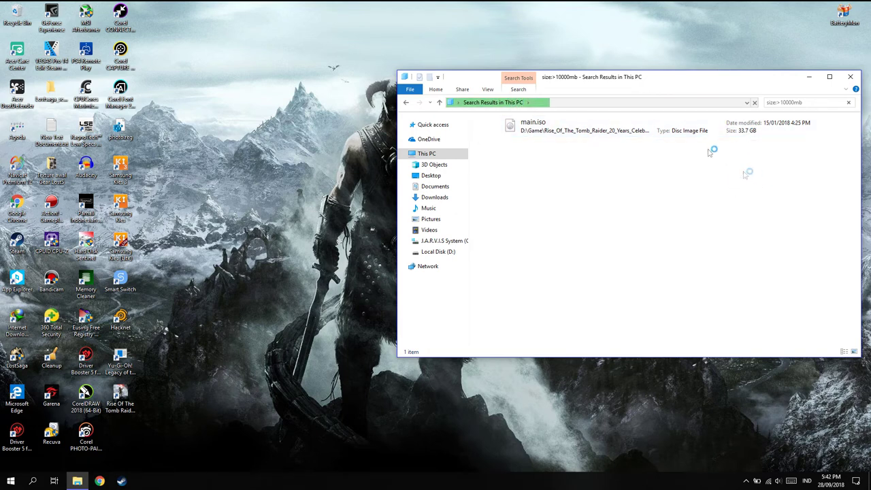
left_click(519, 89)
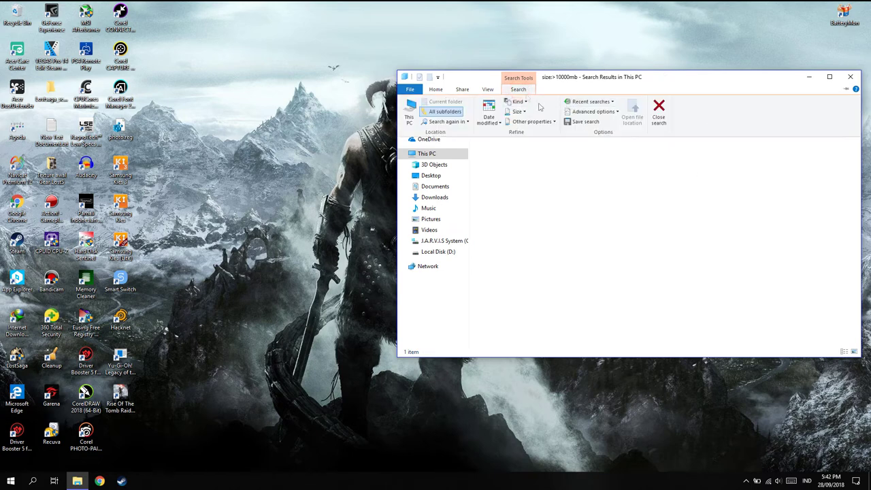
left_click(628, 229)
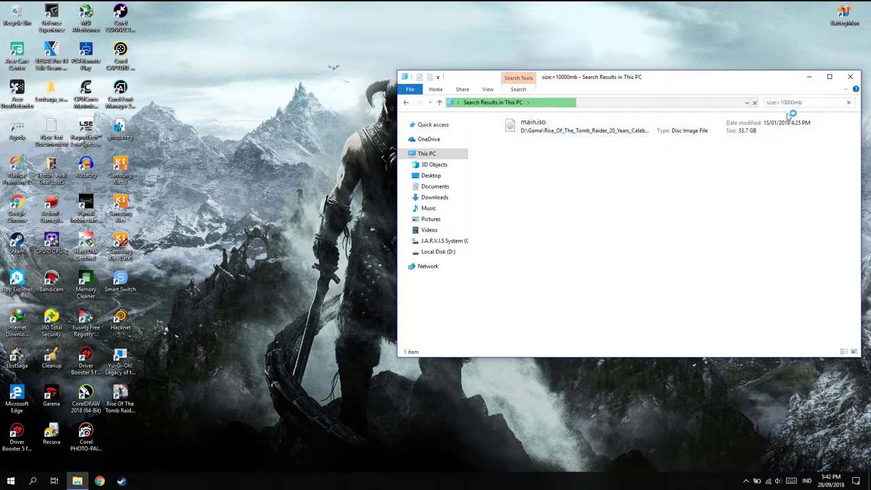